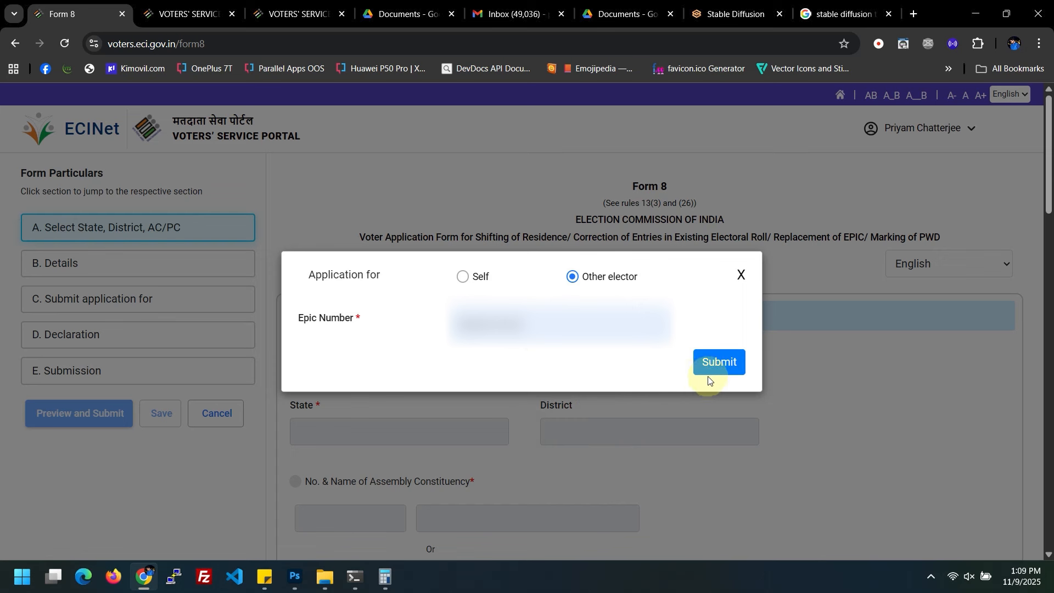
Look up the elector by the entered EPIC number and accept the matching record
left_click(718, 370)
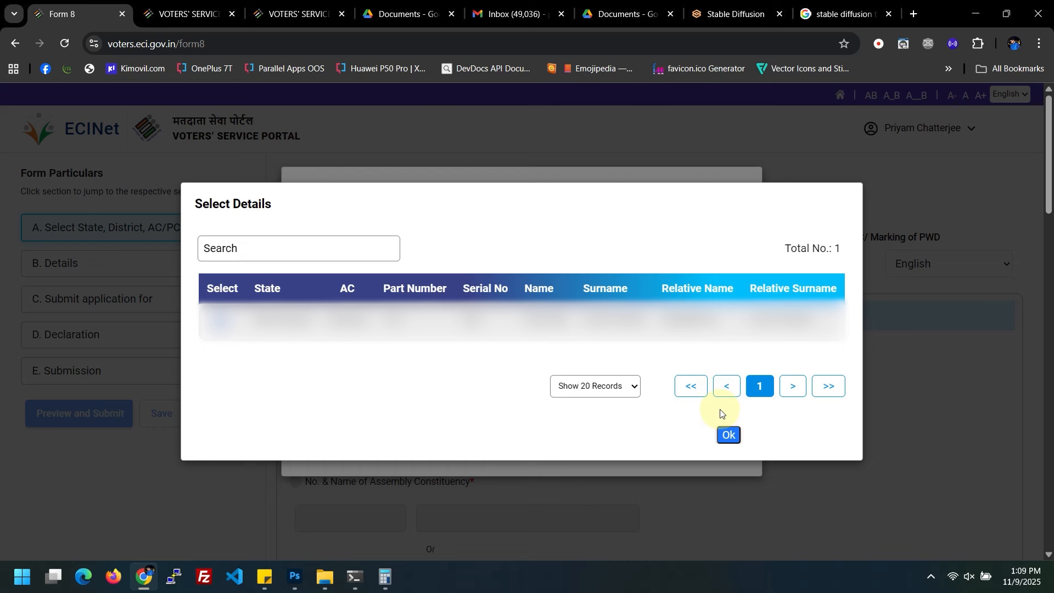
left_click(725, 437)
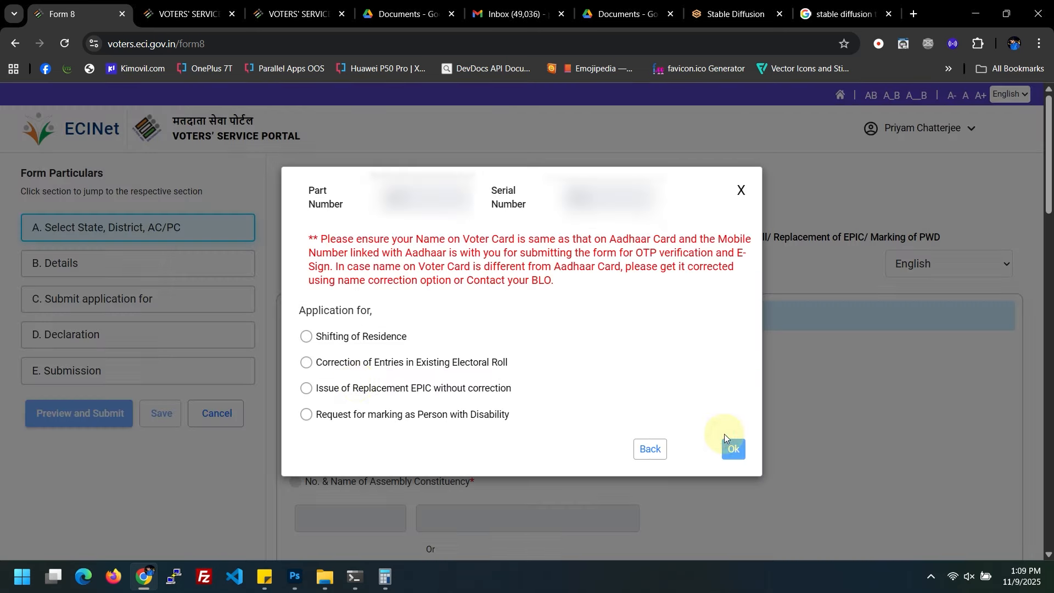
Choose 'Correction of Entries in Existing Electoral Roll' as the application type
left_click(353, 367)
Confirm the correction request and tick Mobile Number in the Form 8 correction section
left_click(733, 449)
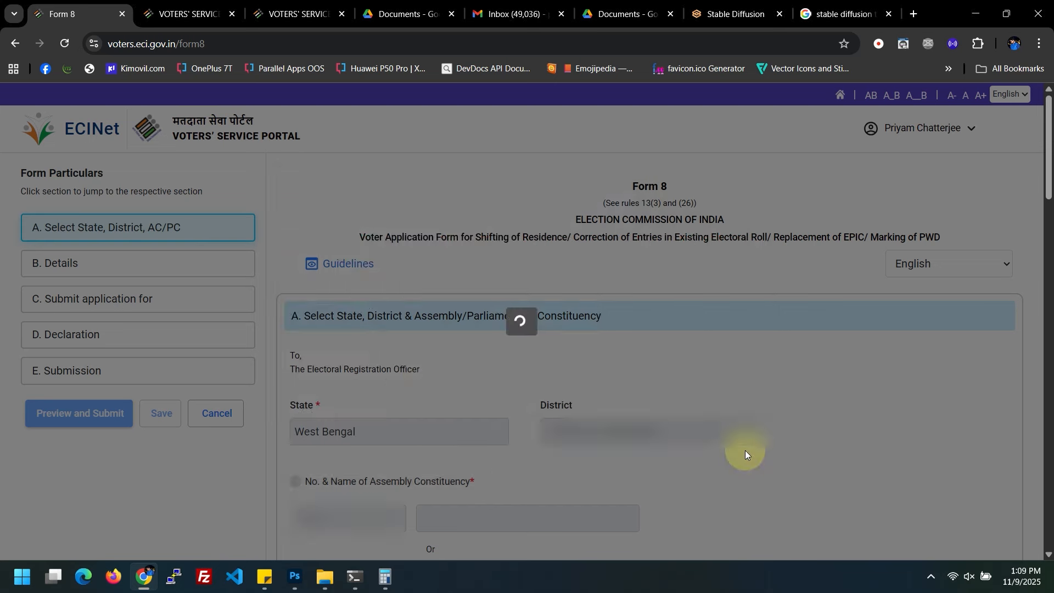
scroll(424, 383, "down", 10)
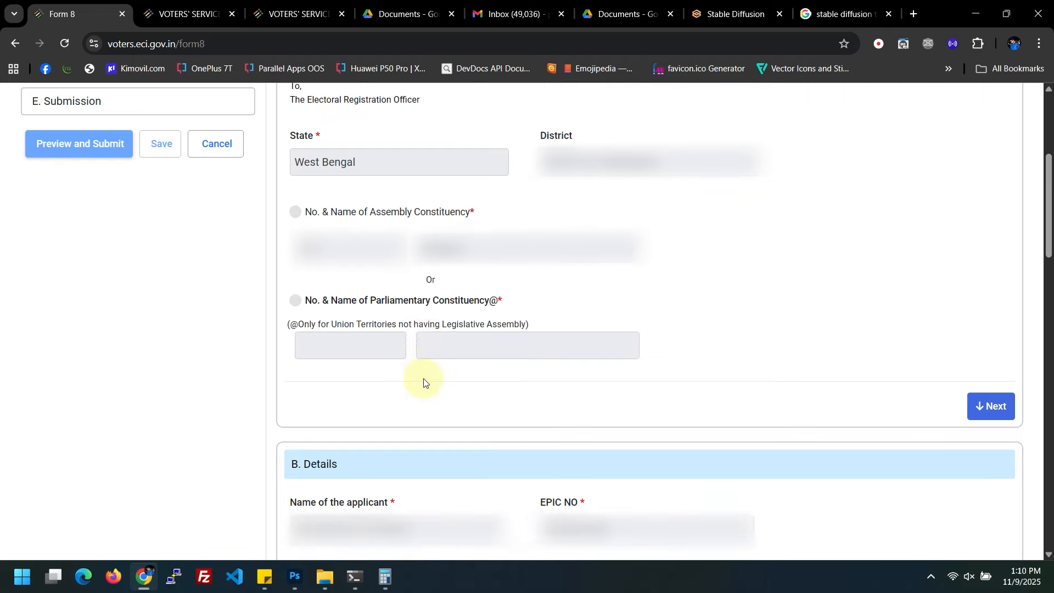
scroll(424, 383, "down", 10)
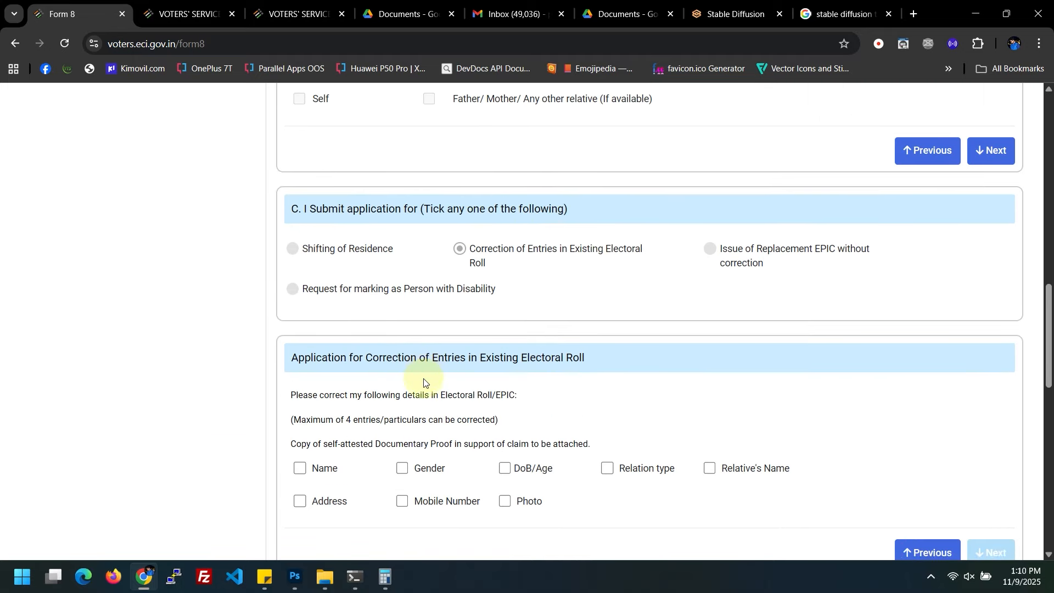
left_click(402, 283)
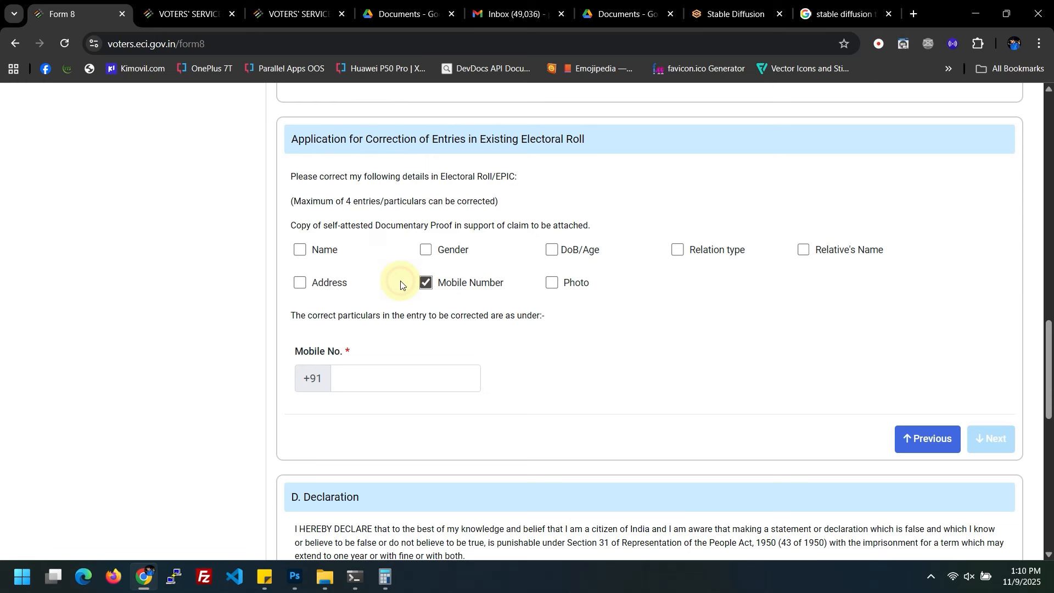
scroll(401, 284, "down", 2)
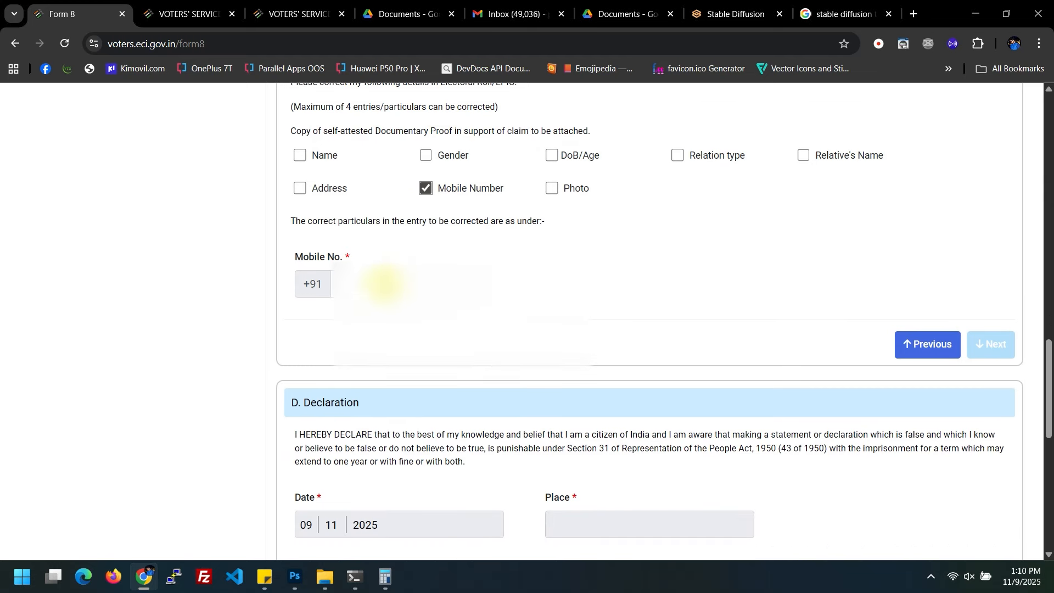
Fill the Mobile No. field with the new number from the autofill suggestion
left_click(385, 284)
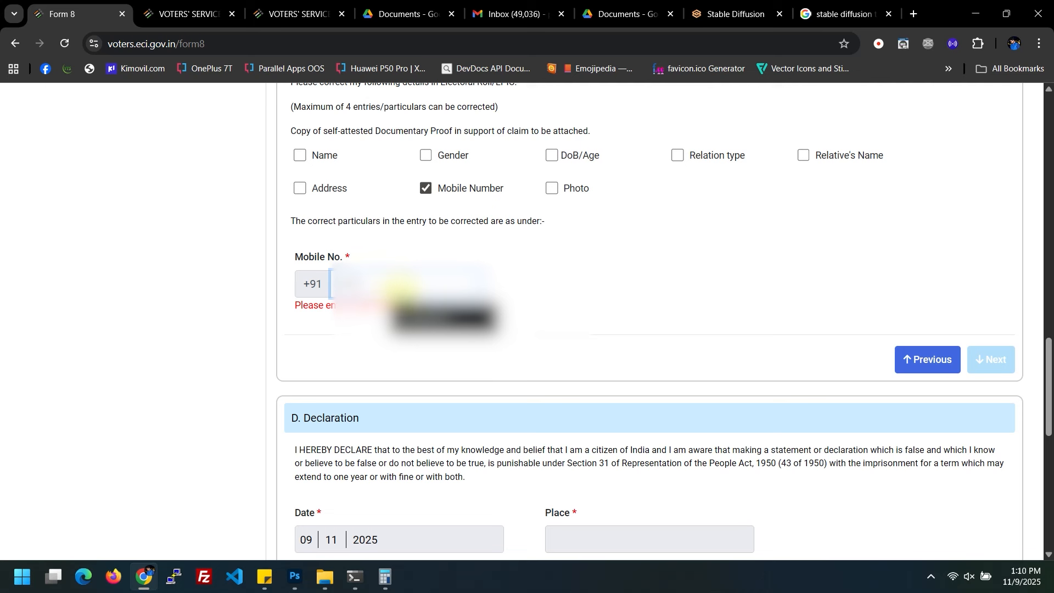
left_click(434, 317)
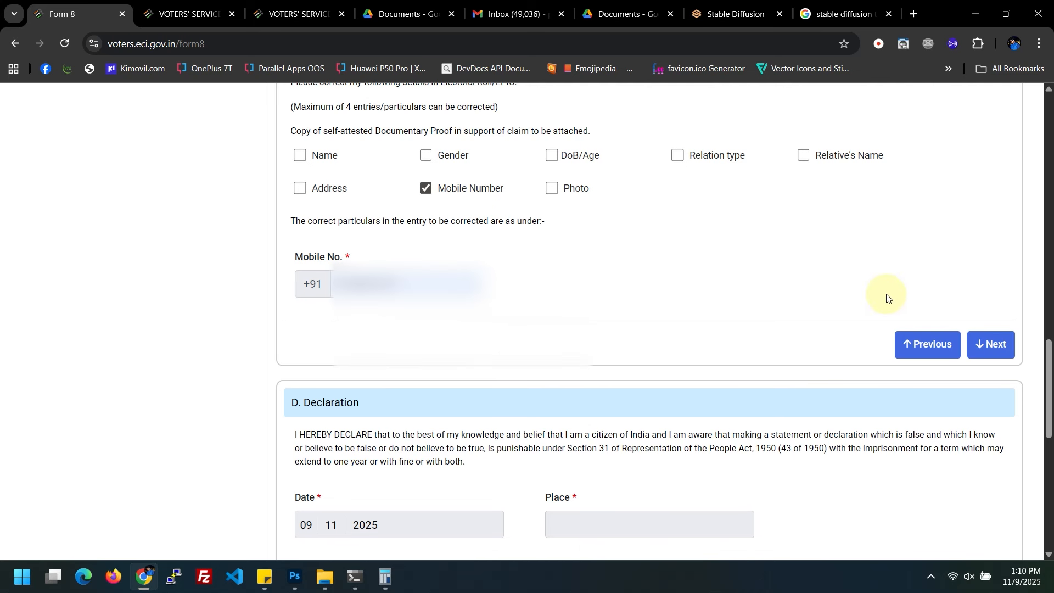
left_click(989, 345)
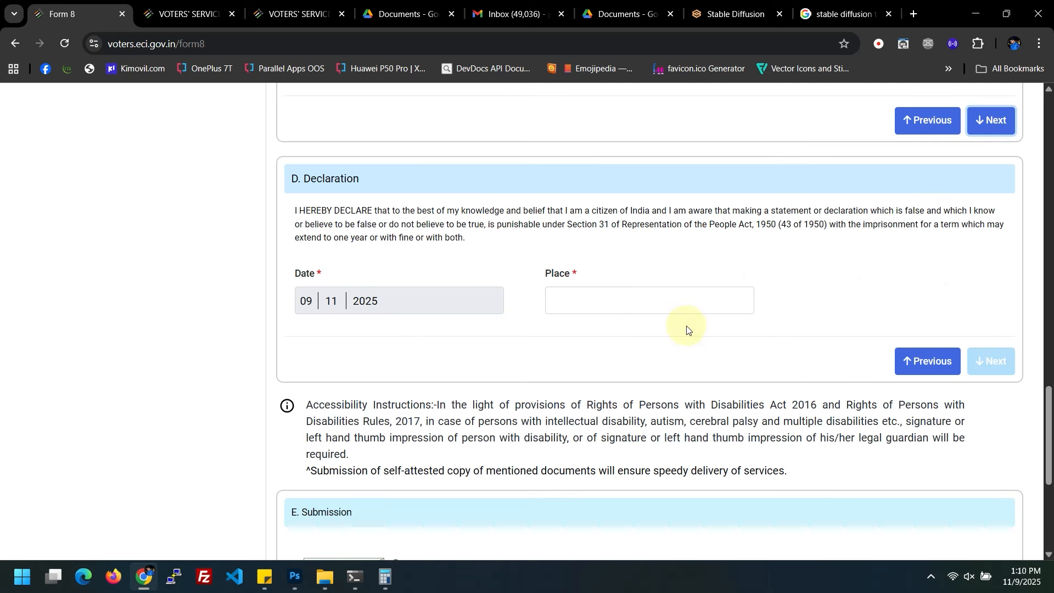
Enter the place of declaration in capital letters, fixing the initial typo
left_click(667, 305)
type("kak")
key("BackSpace")
key("BackSpace")
key("BackSpace")
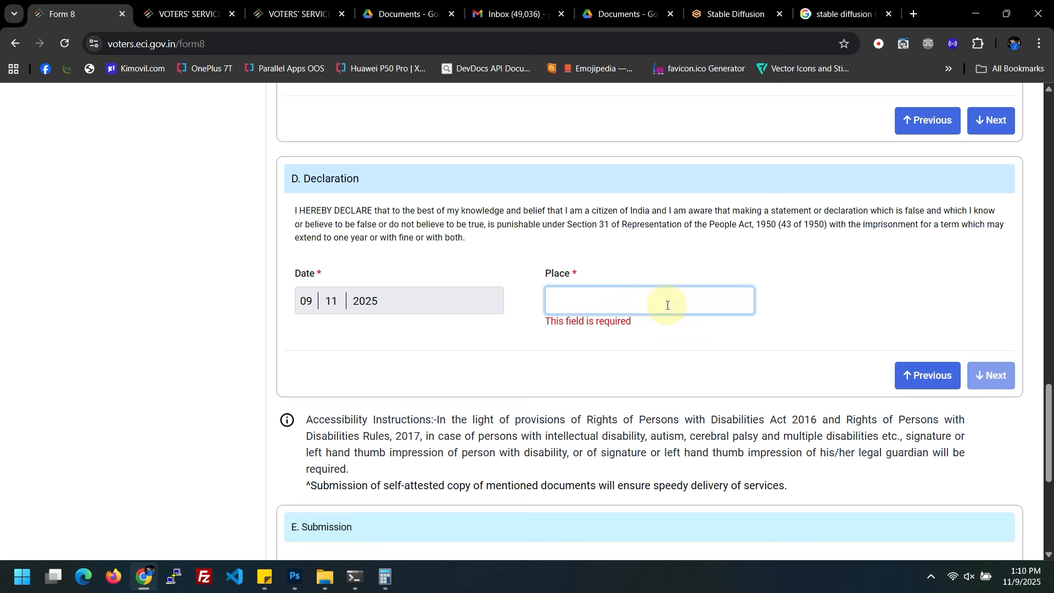
key("Caps_Lock")
type("KAKDWIP")
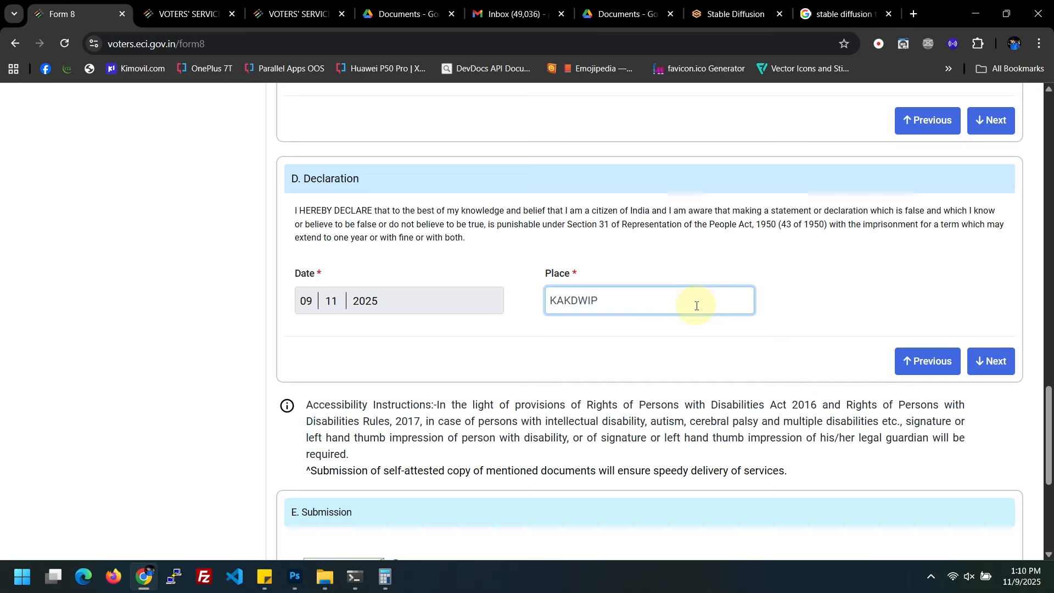
In the submission section, enter the displayed captcha code
left_click(991, 360)
left_click(426, 332)
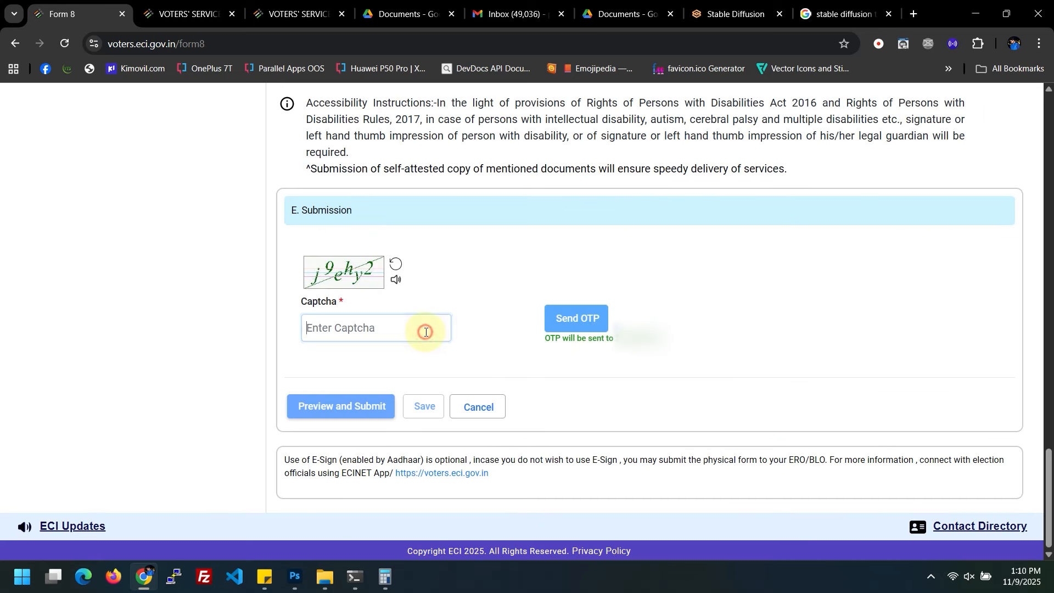
type("j9")
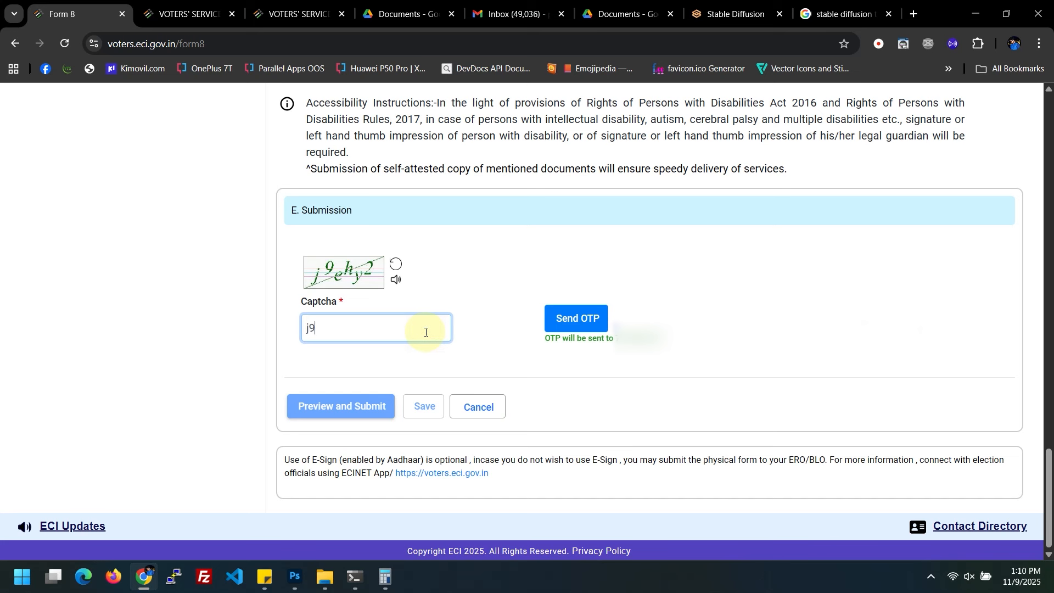
type("ehy2")
Request the one-time password and type the received OTP into the Enter OTP box
left_click(593, 324)
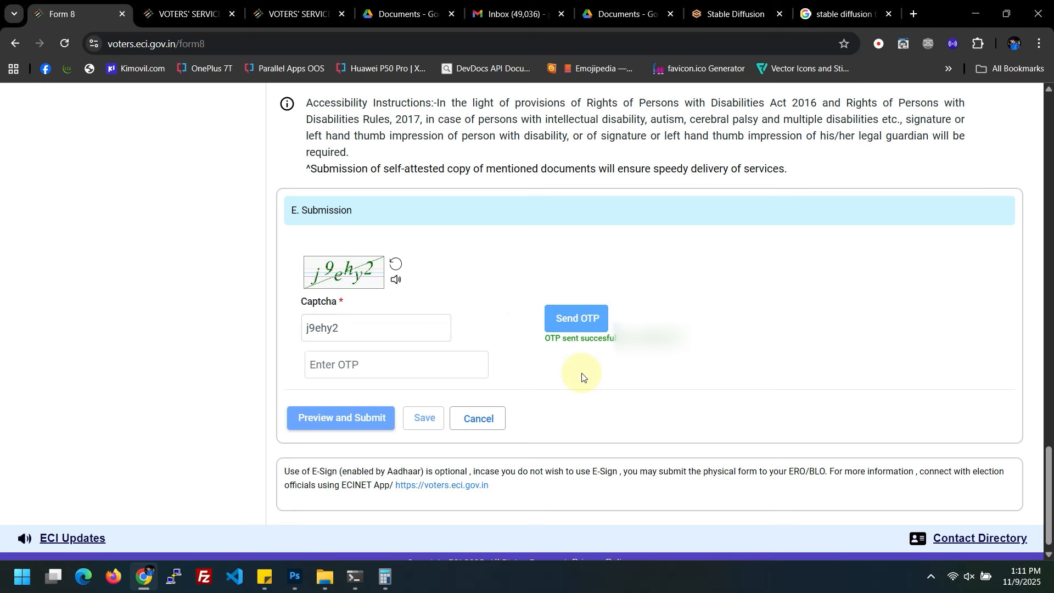
left_click(430, 372)
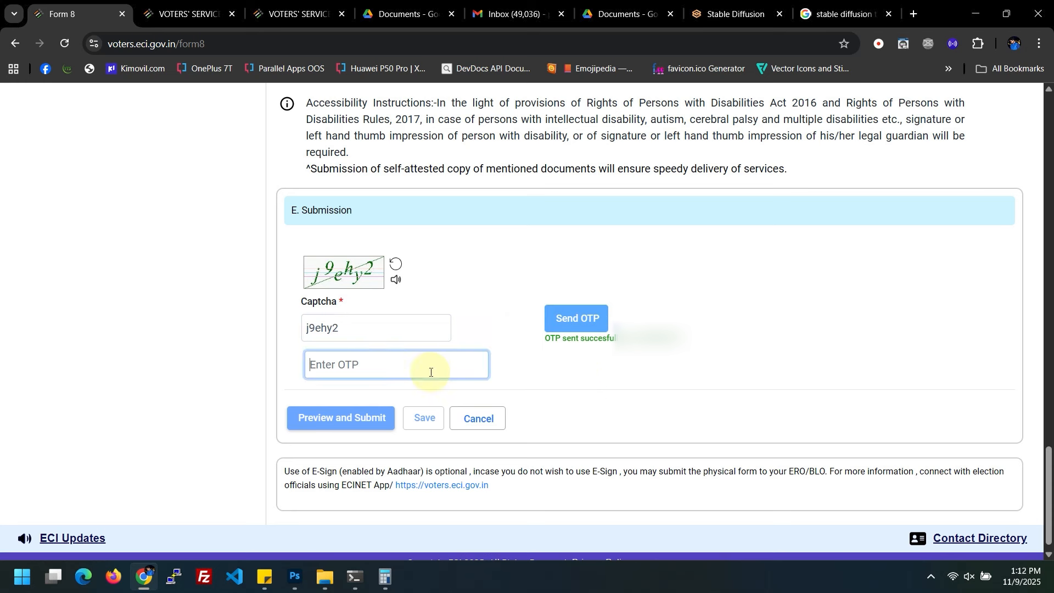
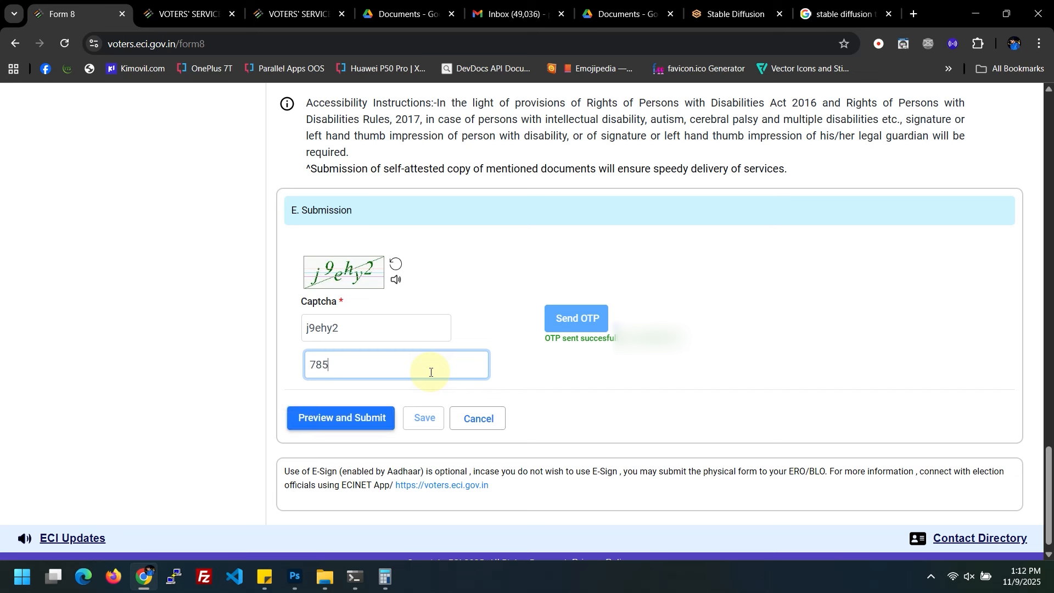
Preview the filled Form 8, then choose eSign & Submit and confirm with OK
left_click(363, 417)
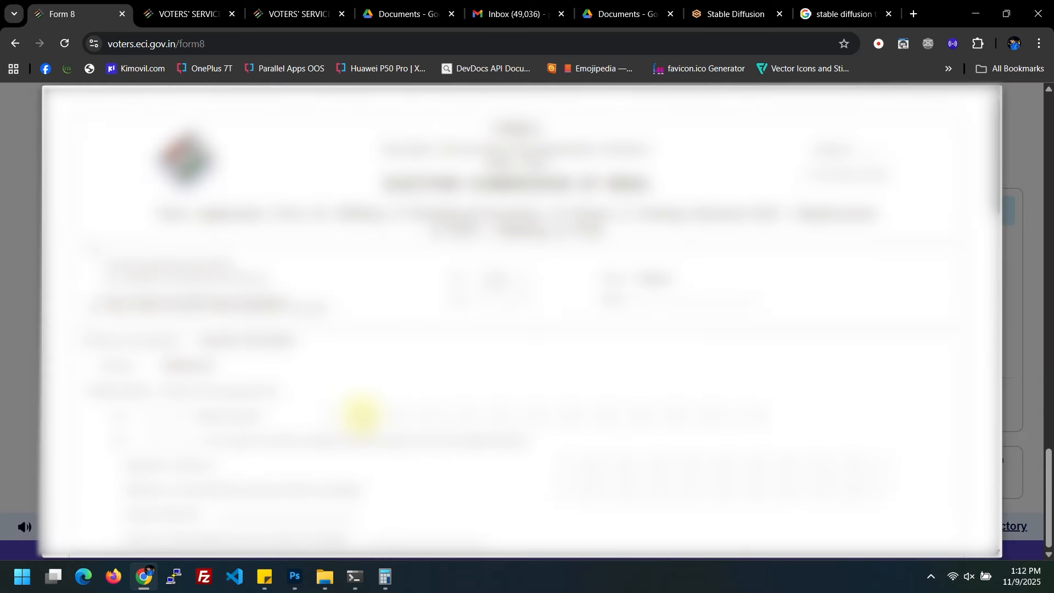
scroll(361, 413, "down", 15)
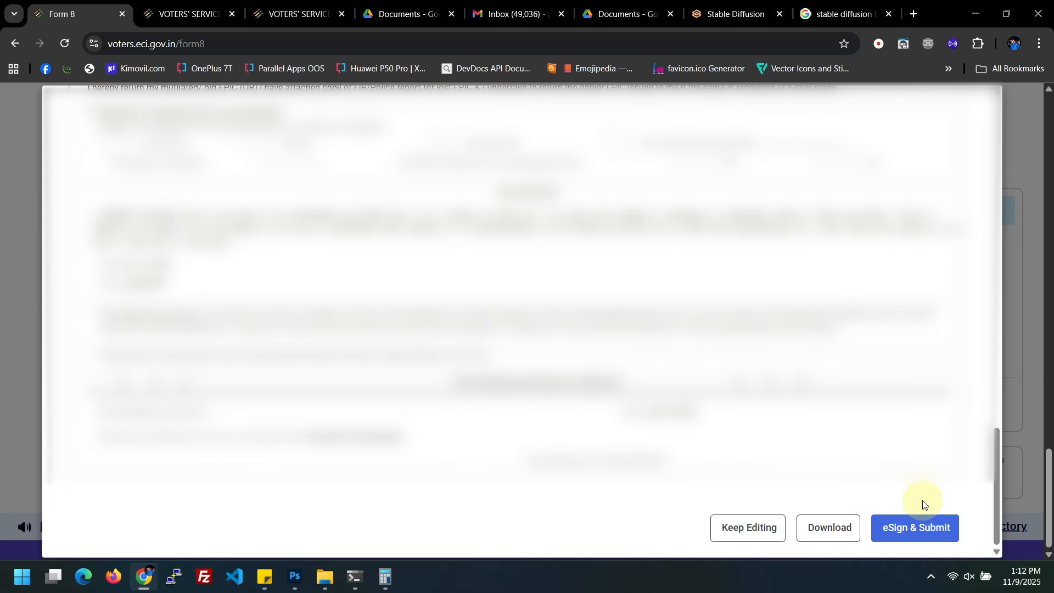
left_click(923, 525)
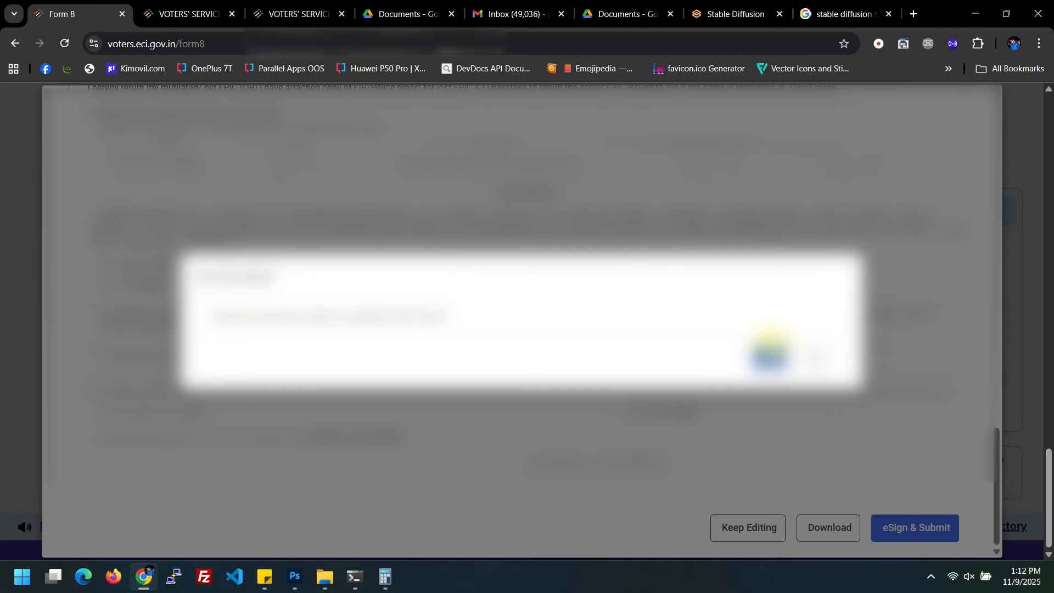
left_click(770, 349)
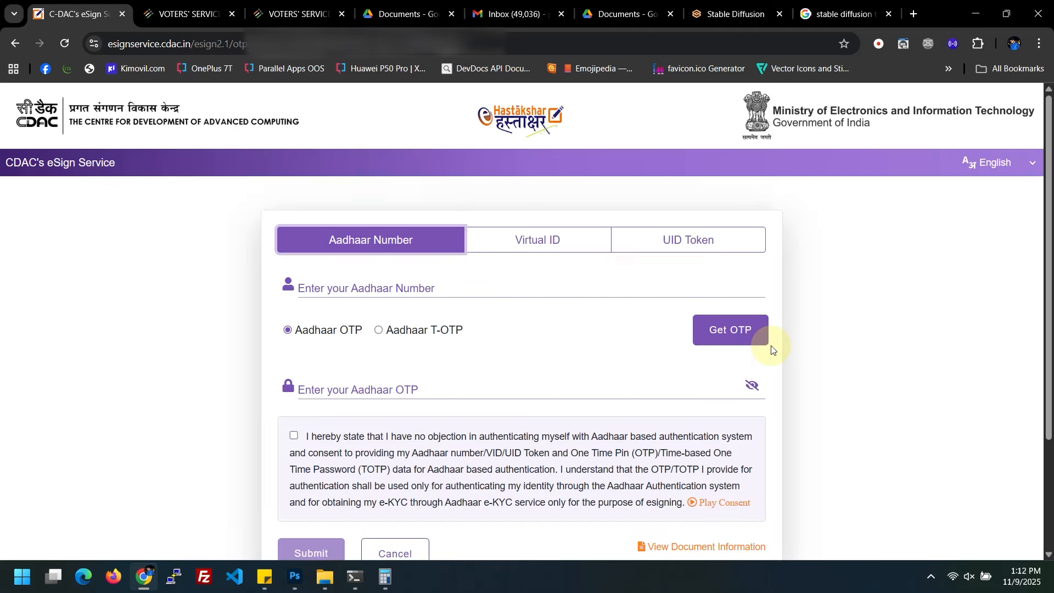
Enter the elector's Aadhaar number on the C-DAC eSign Aadhaar Number tab
left_click(671, 294)
scroll(671, 294, "down", 1)
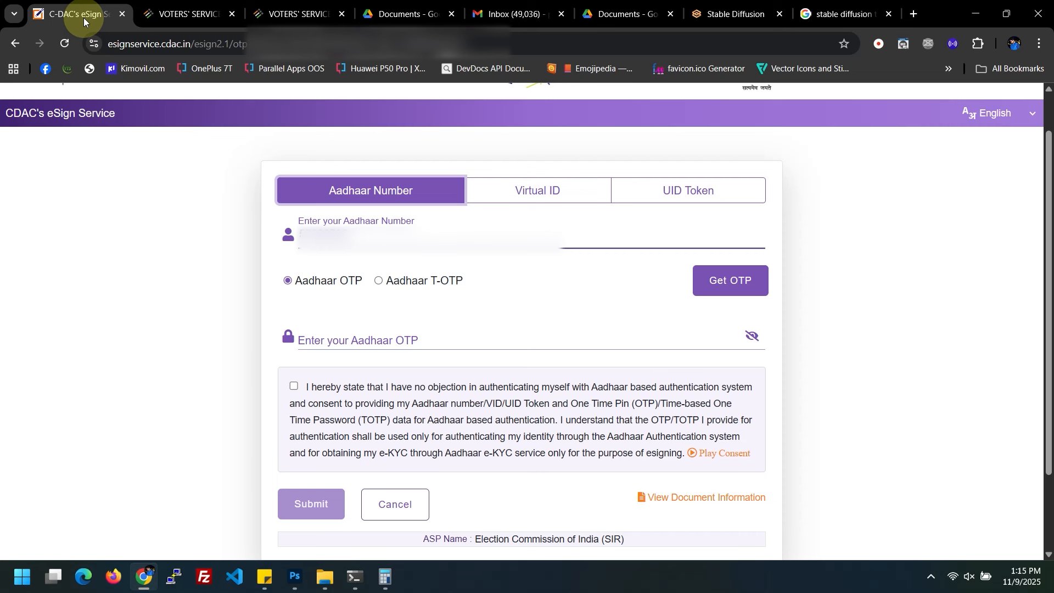
type("••")
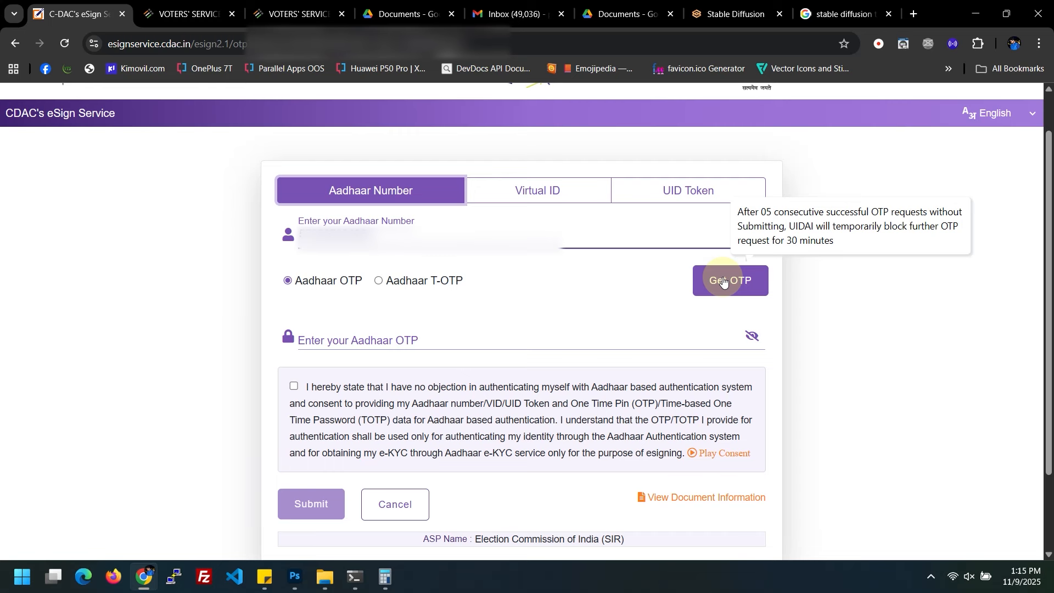
Request an Aadhaar OTP, enter the received code, and submit to complete the eSign
left_click(723, 281)
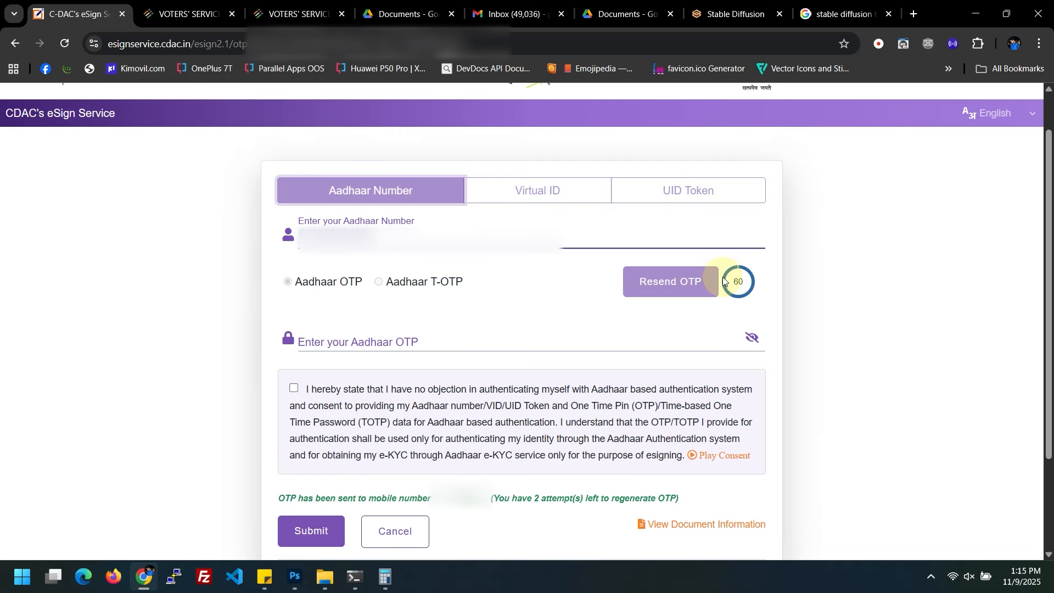
scroll(571, 324, "down", 1)
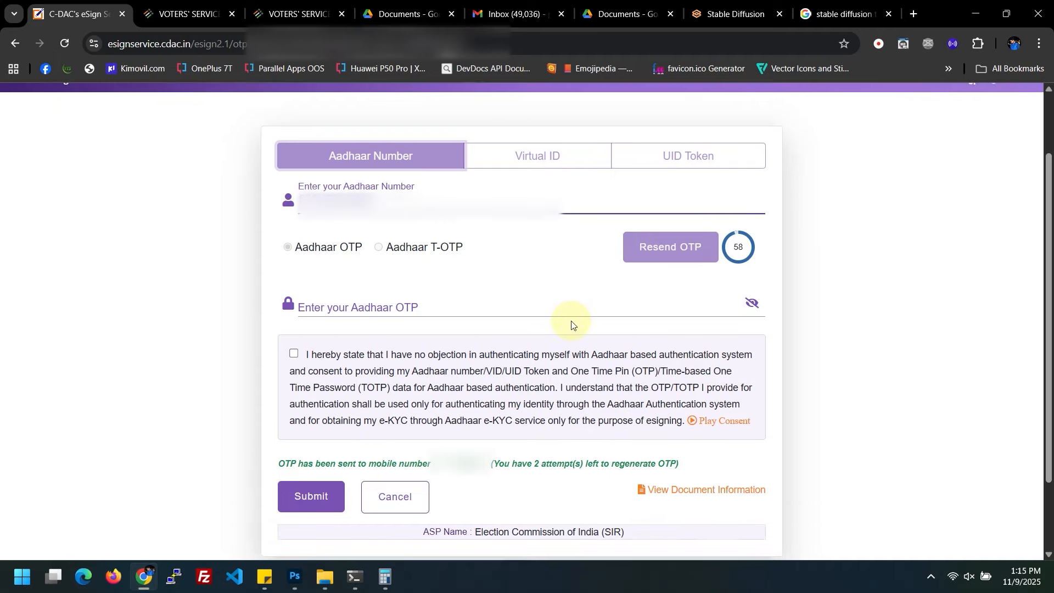
left_click(503, 299)
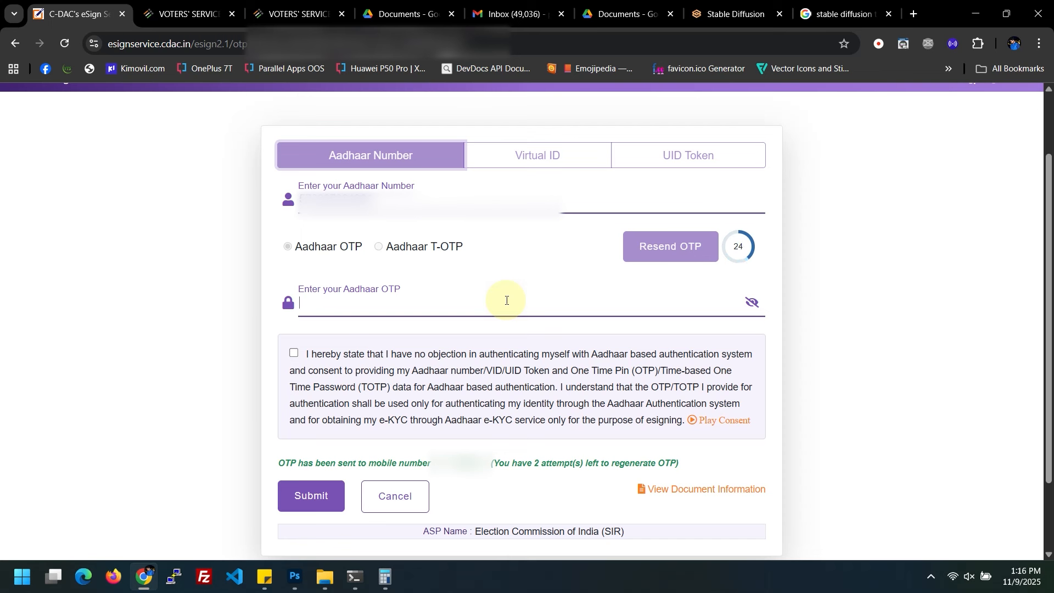
type("•••")
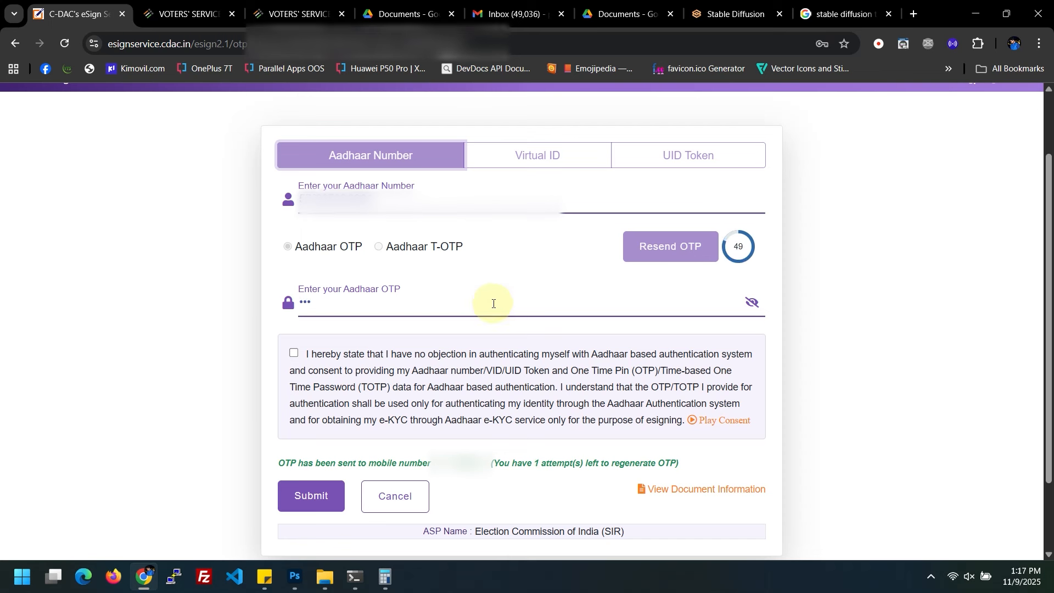
type("•••")
left_click(305, 499)
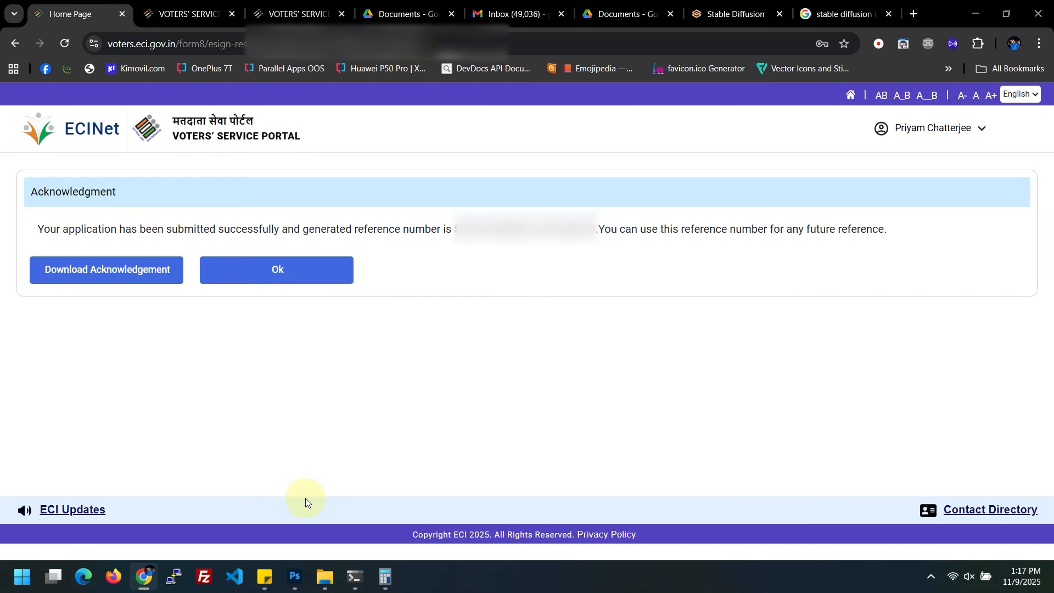
Download the Form 8 acknowledgement with its reference number and return to the home page
left_click(177, 271)
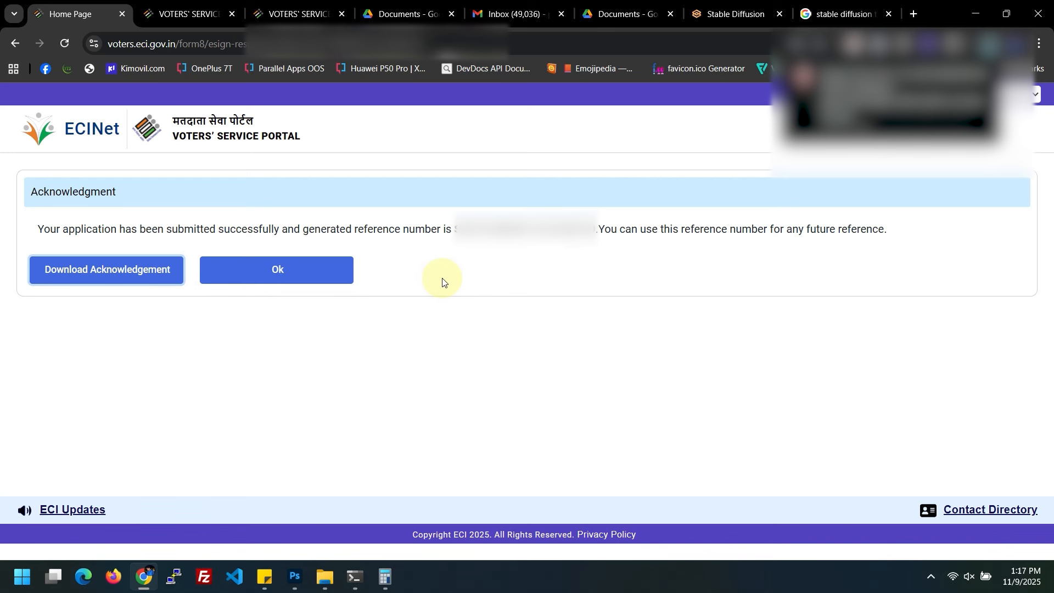
left_click(334, 267)
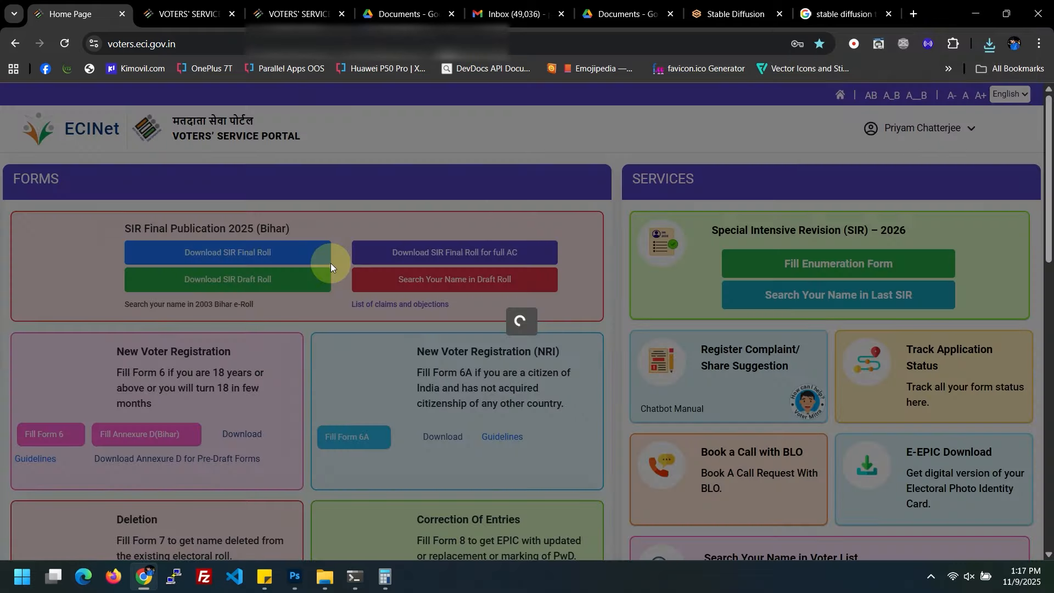